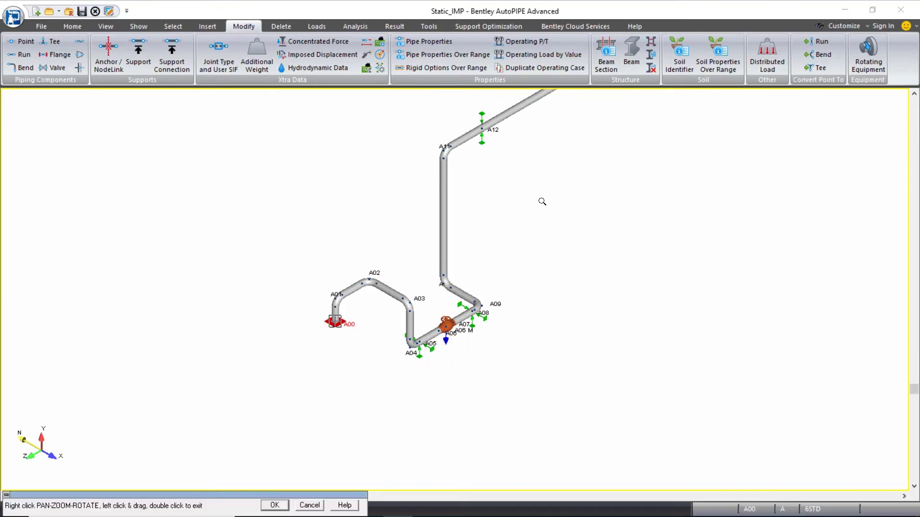
Step: Fit the whole Static_IMP piping run (A00 to A15) into view and show the Loads commands
double_click(427, 298)
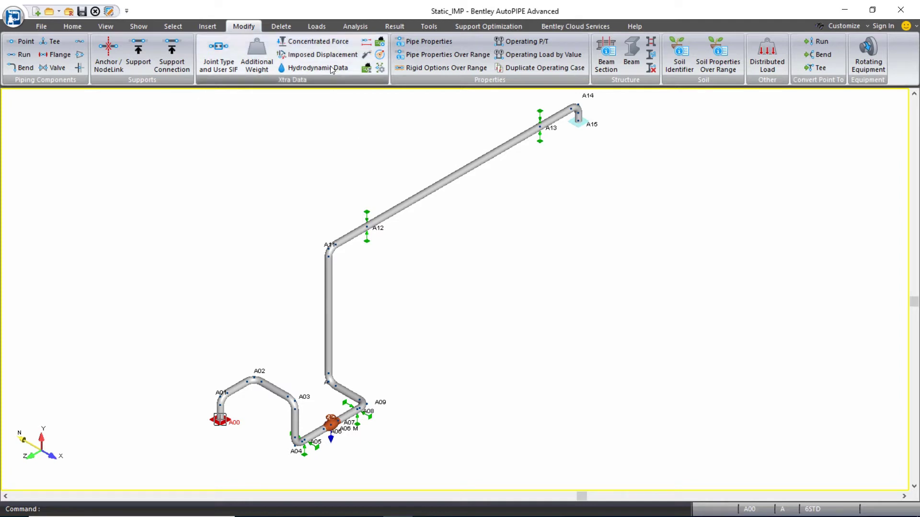
click(316, 28)
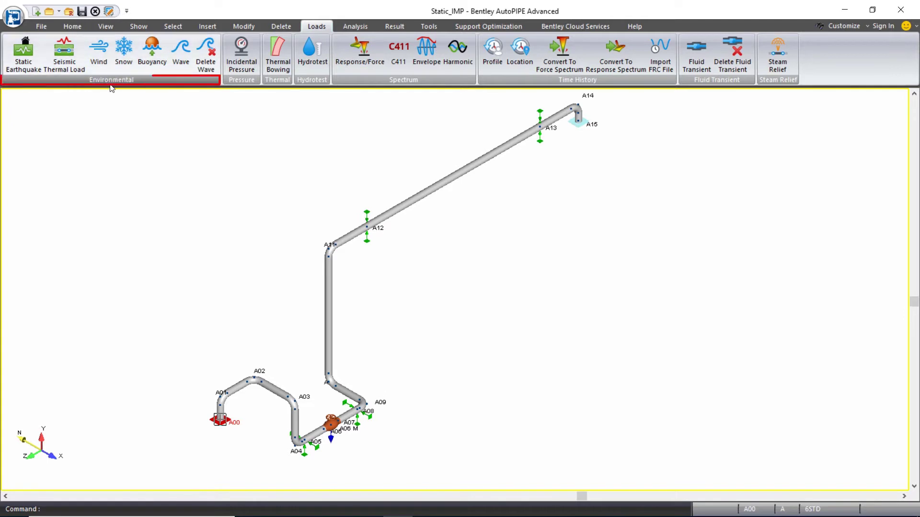
Step: Add two Static Earthquake cases, E1 and E2, each User code at 1.0/0.5/1.0 g
click(30, 67)
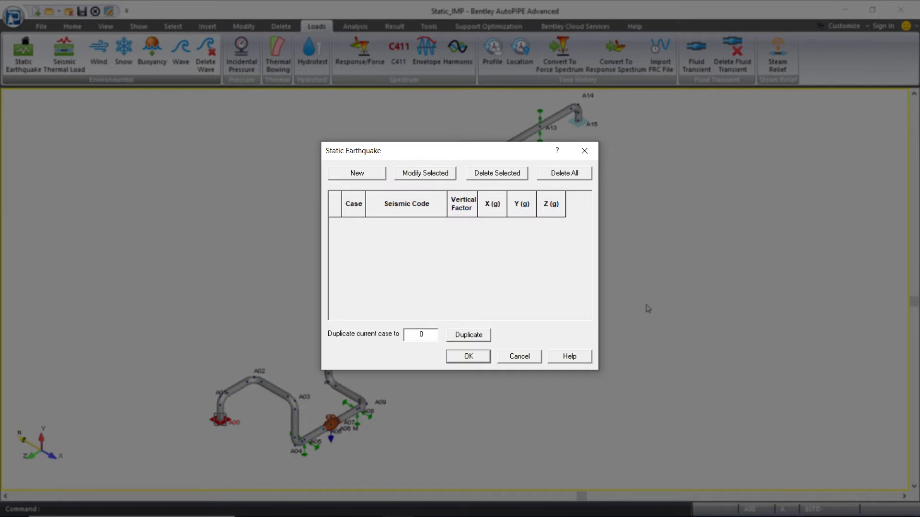
click(373, 175)
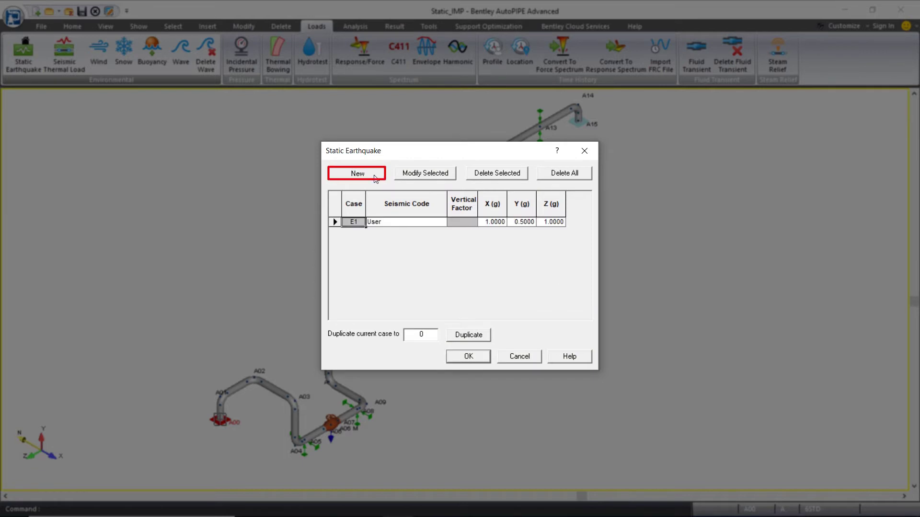
click(374, 175)
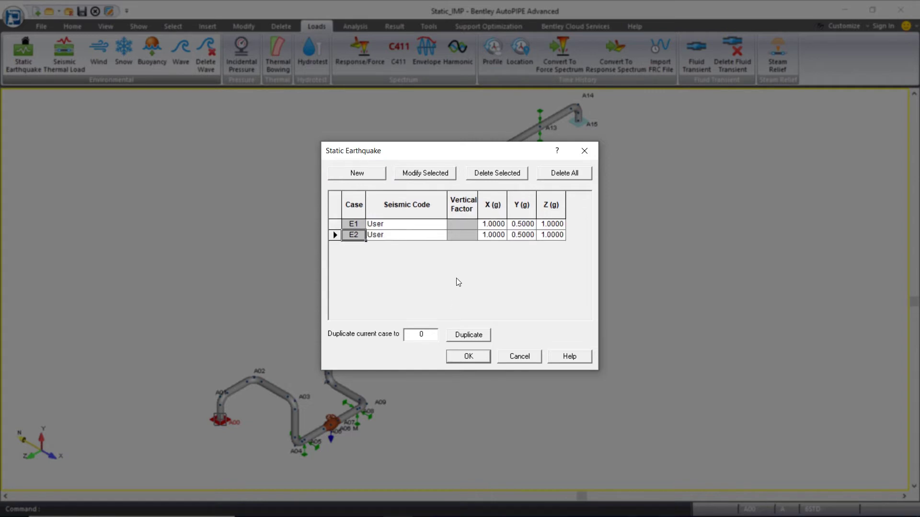
Step: Set earthquake case E1 to X 0.3, Y 0.2, Z 0.3 g
click(427, 202)
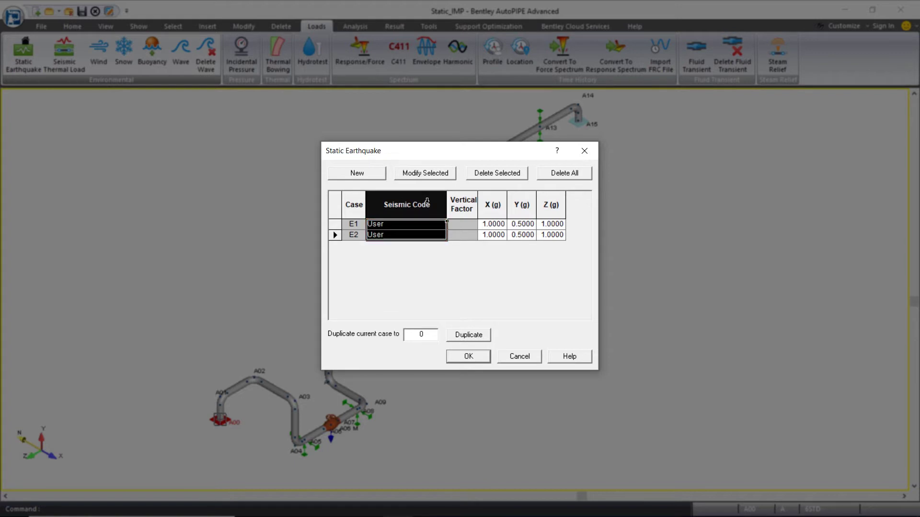
key(Tab)
key(Tab)
key(Up)
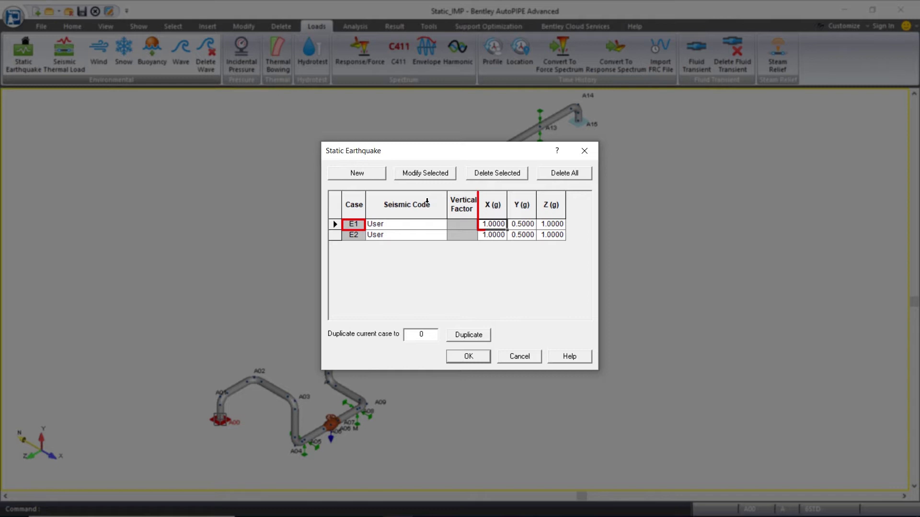
text(0.3)
key(Tab)
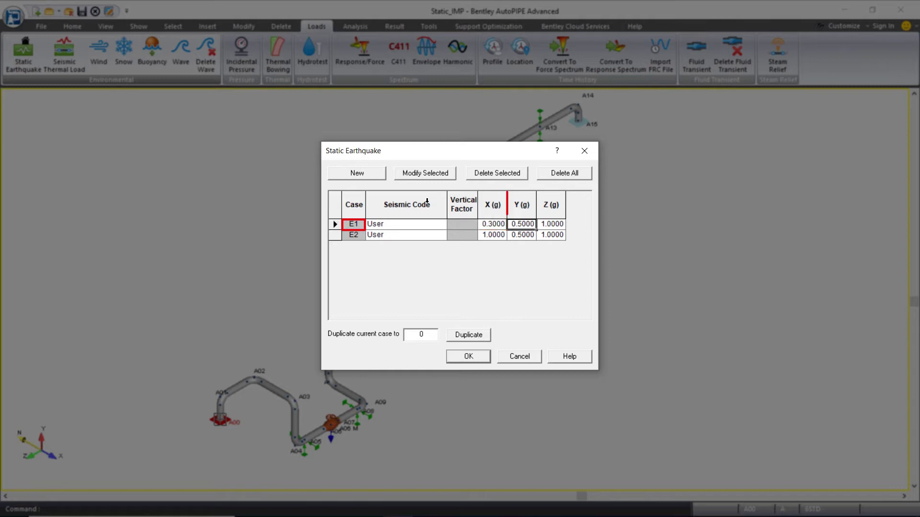
text(0.2)
key(Tab)
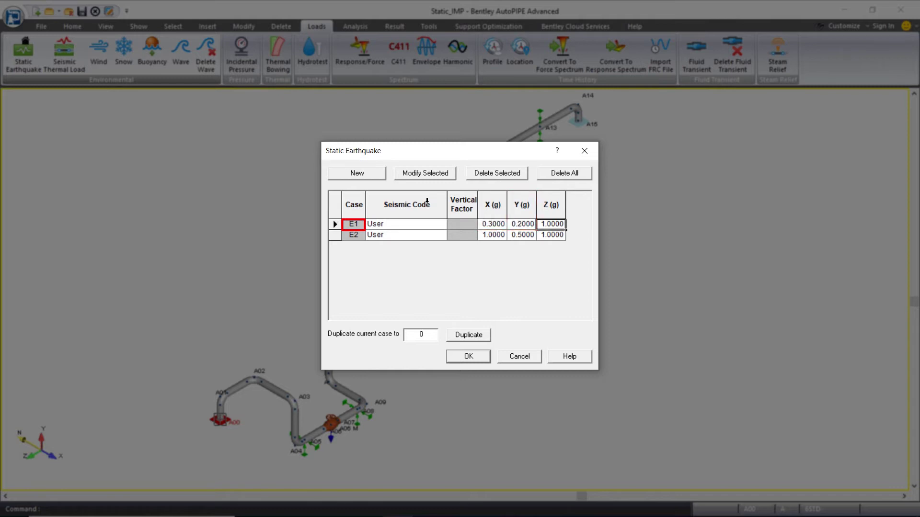
text(0.3)
key(Tab)
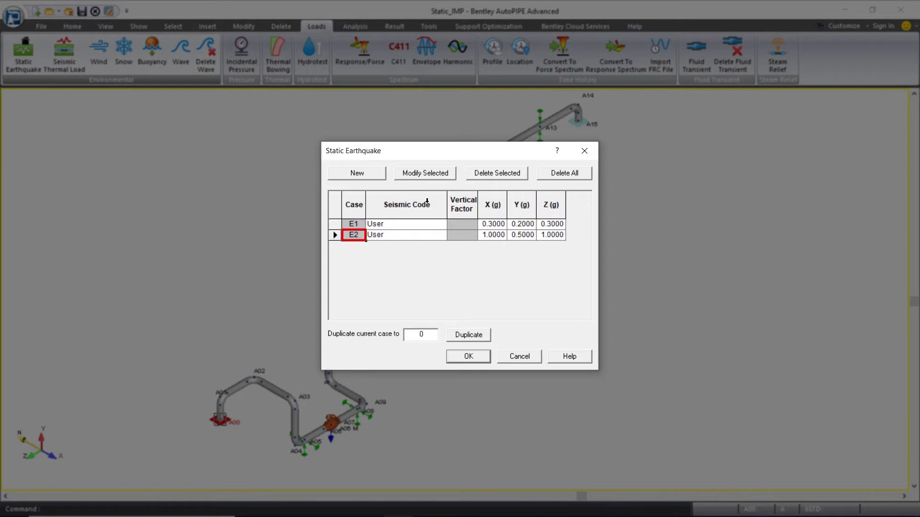
Step: Set earthquake case E2 to X 0, Y 0.2, Z 0 g and accept the dialog
key(Tab)
key(Tab)
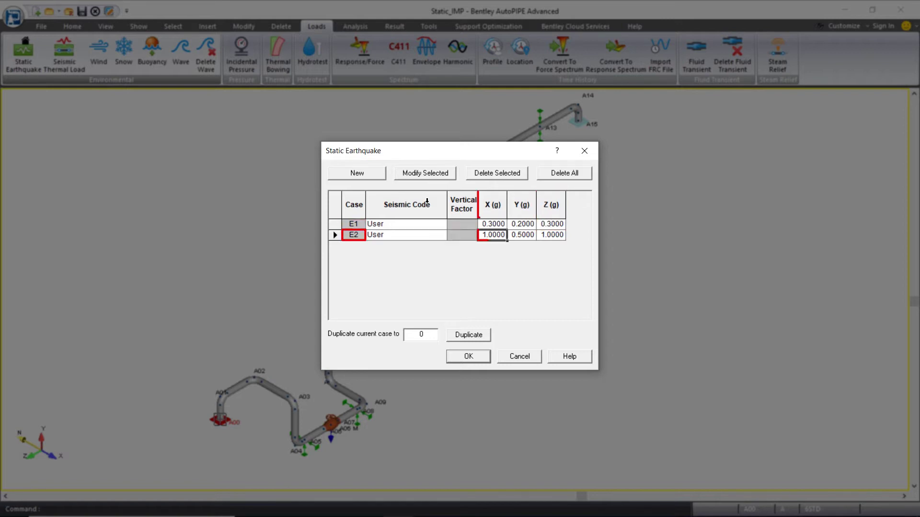
text(0)
key(Tab)
text(0.2)
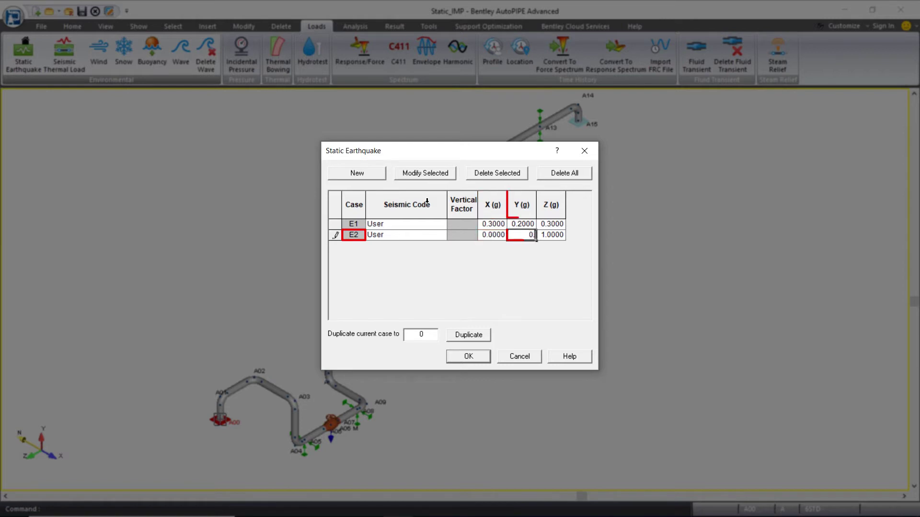
key(Tab)
text(0)
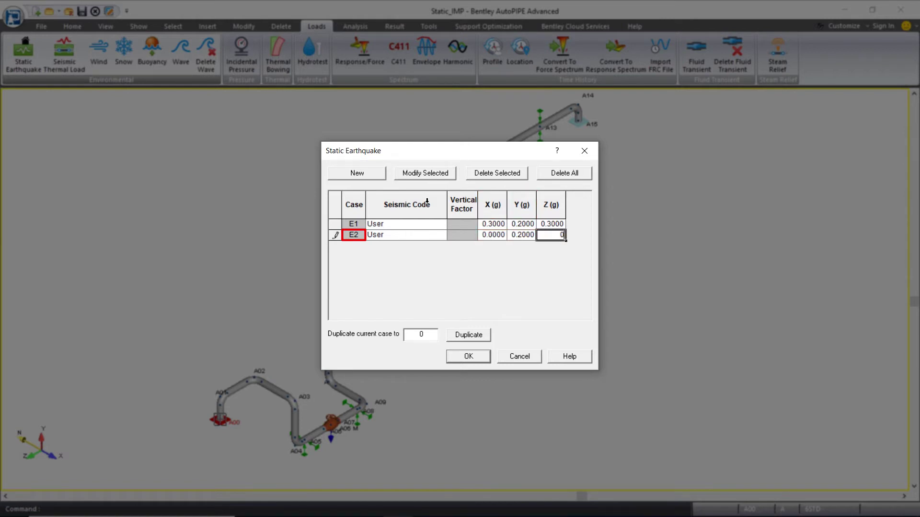
key(Tab)
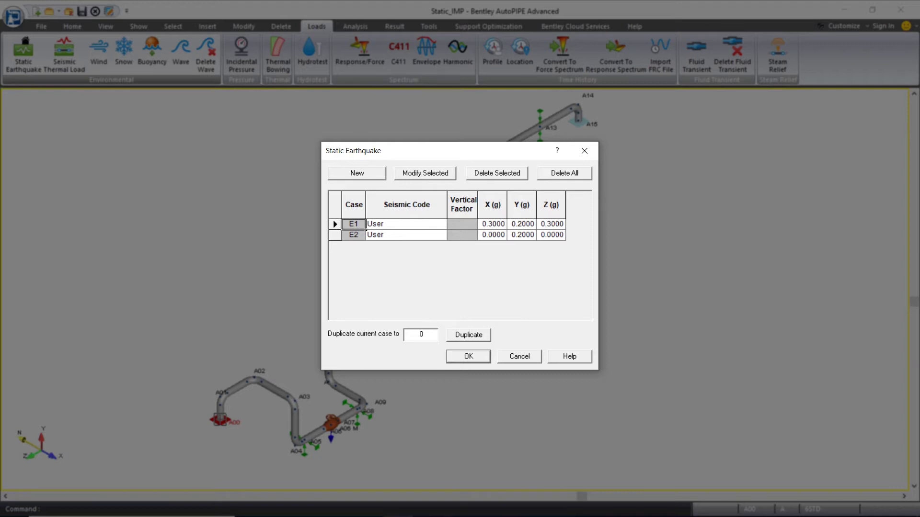
click(488, 355)
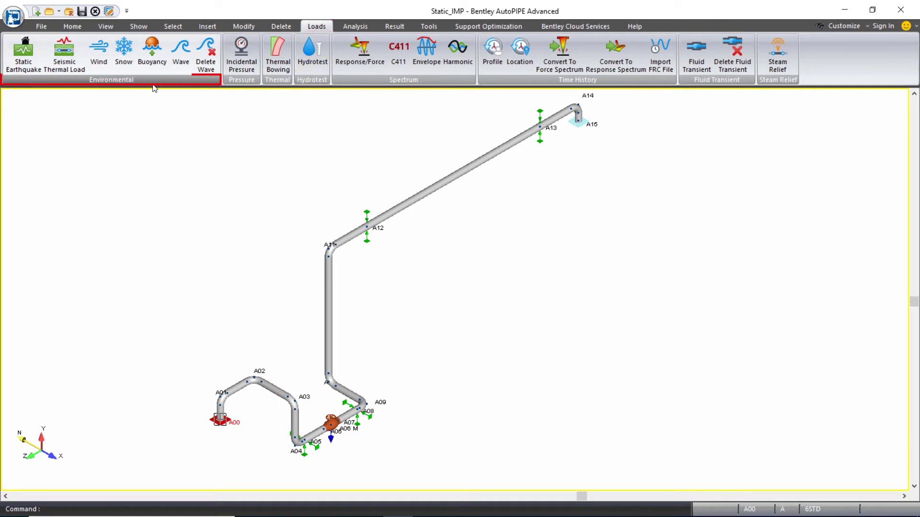
Step: Open the Wind dialog, which shows ground elevation 9.843 ft, Projected method and no cases
click(99, 65)
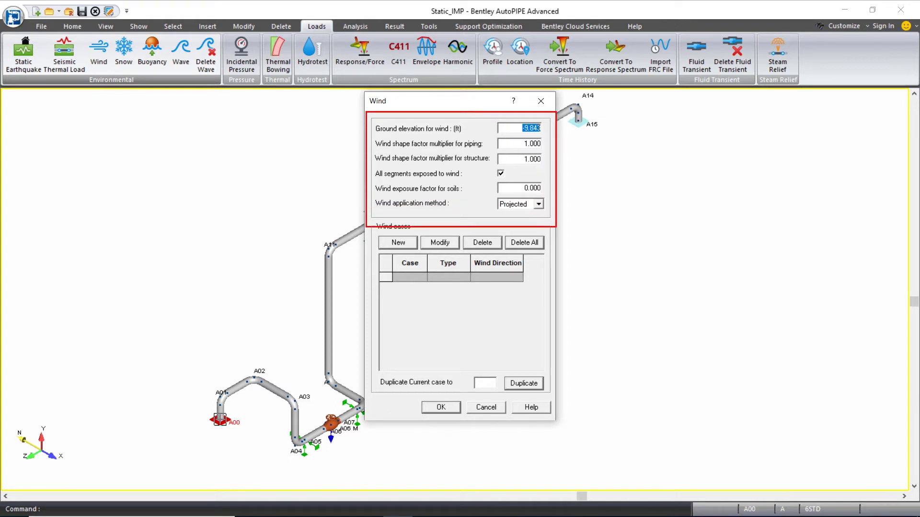
Step: Change the wind ground elevation to -10 ft, keeping shape factors 1.000 and Projected method
click(522, 127)
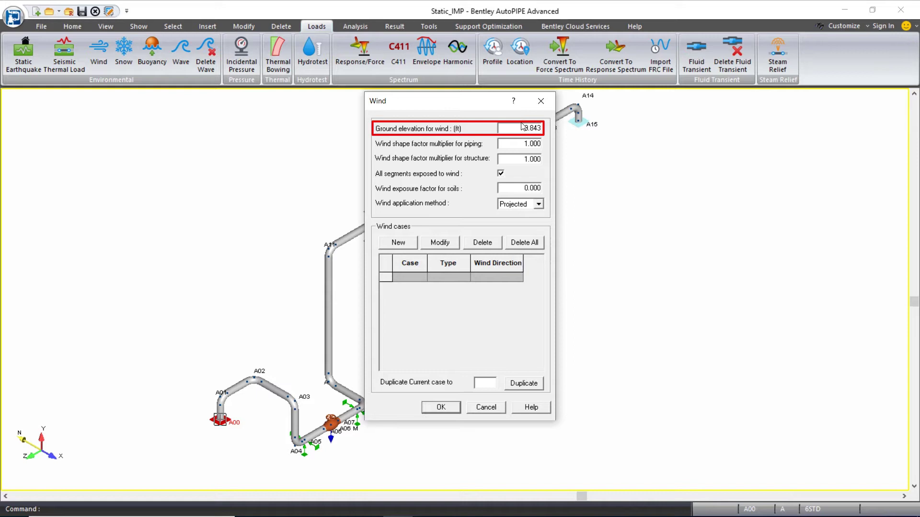
drag(523, 127, 553, 143)
click(232, 410)
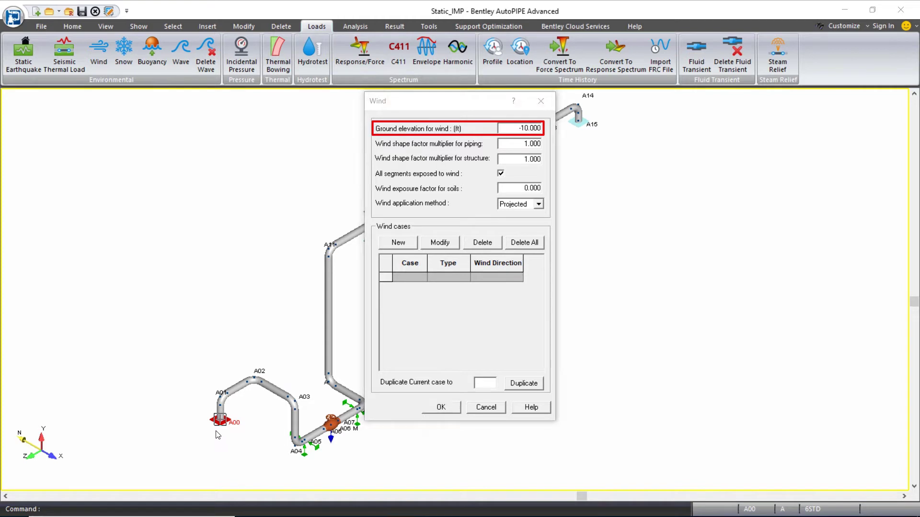
mouse_move(231, 412)
mouse_down()
mouse_move(202, 413)
mouse_move(229, 420)
mouse_move(230, 408)
mouse_move(225, 434)
mouse_move(197, 440)
mouse_move(202, 484)
mouse_move(188, 482)
mouse_move(198, 495)
mouse_move(213, 482)
mouse_up()
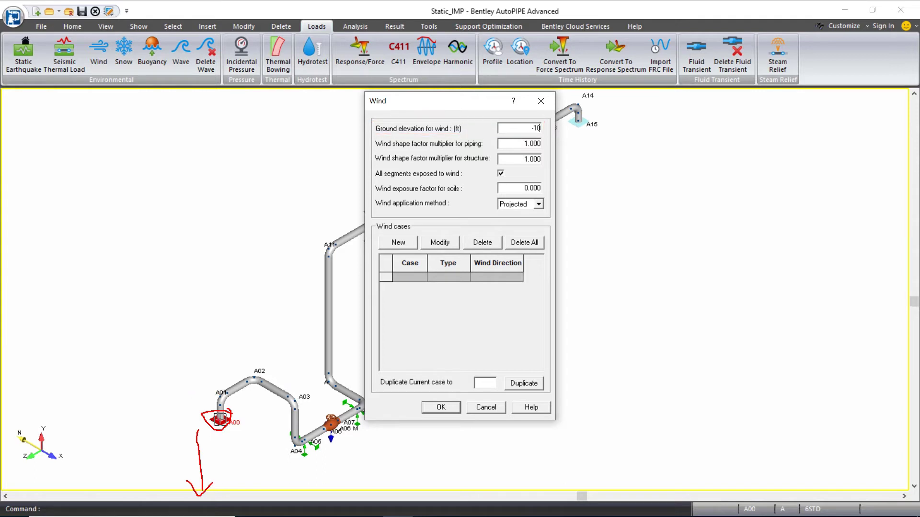
text(t)
text(0,0,0)
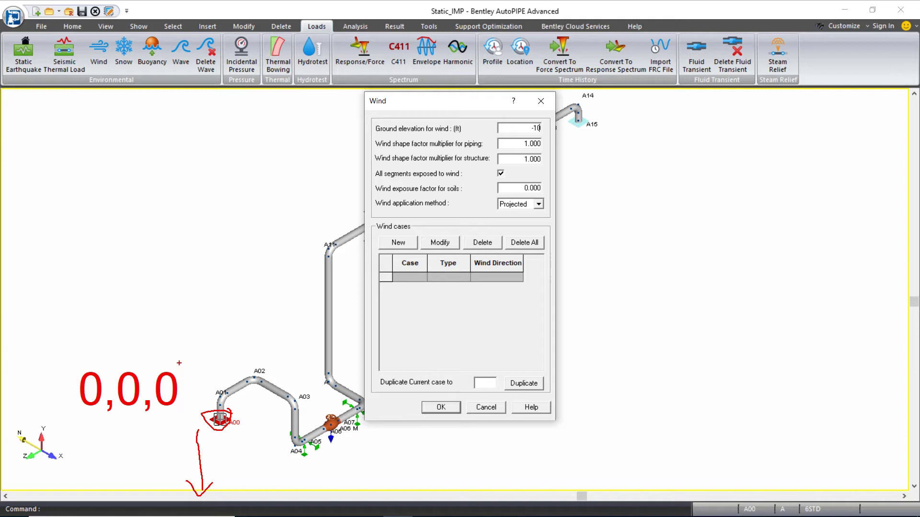
key(Tab)
key(Tab)
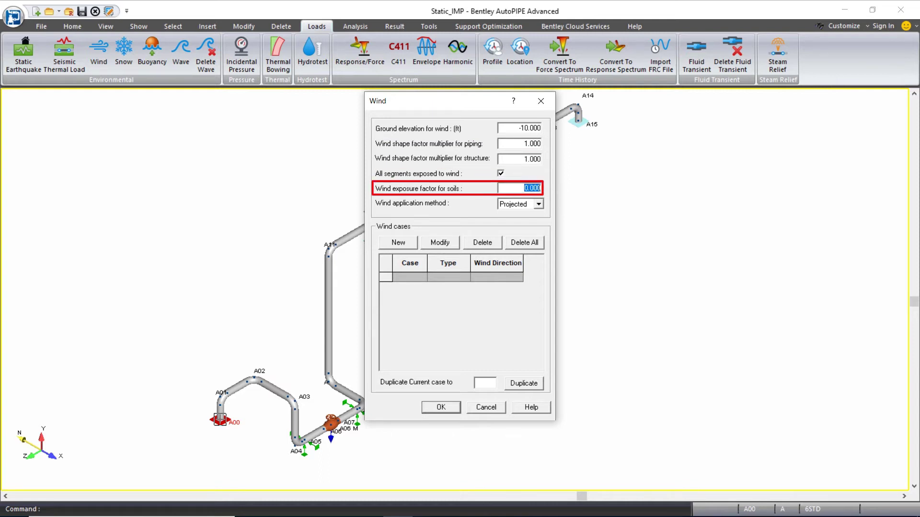
key(Tab)
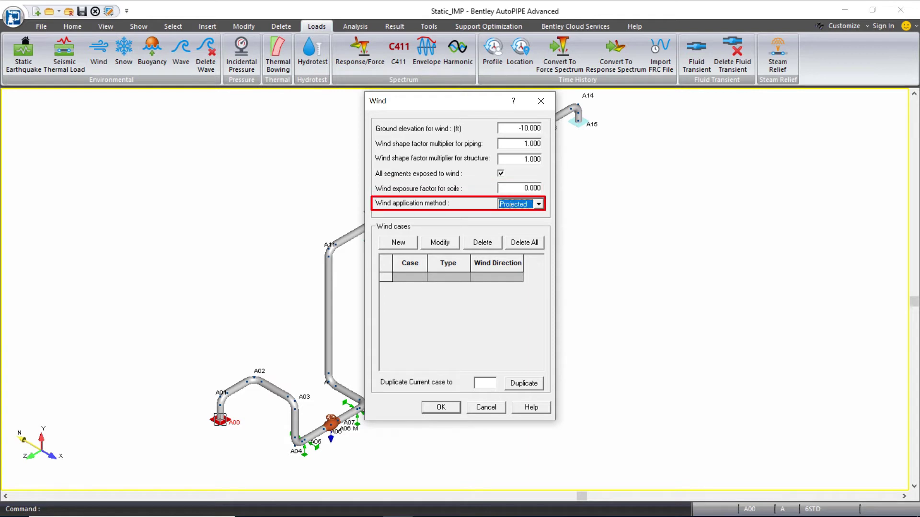
key(Tab)
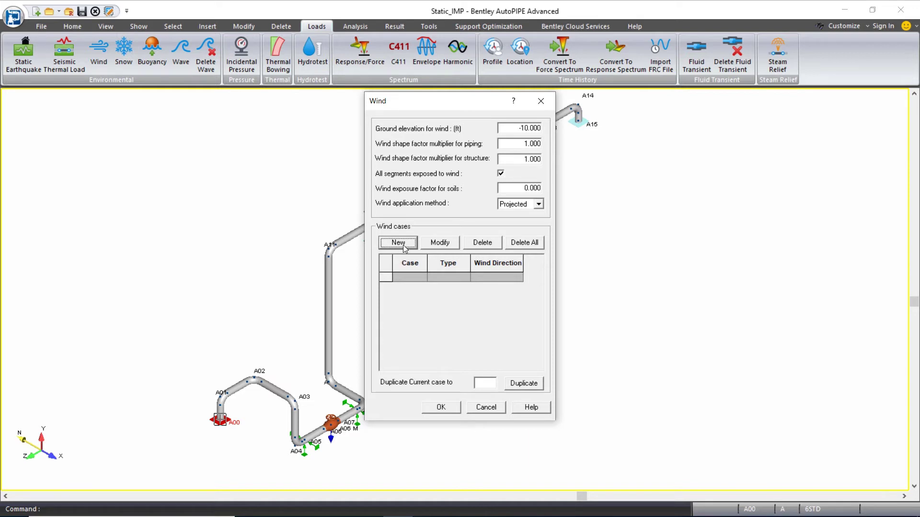
Step: Add wind case W1 using the ASCE-7-16 code
click(403, 245)
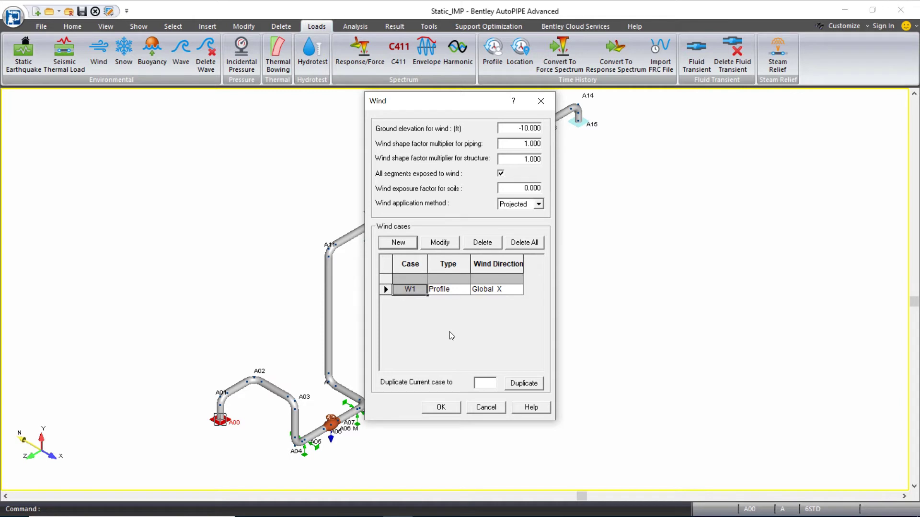
click(466, 291)
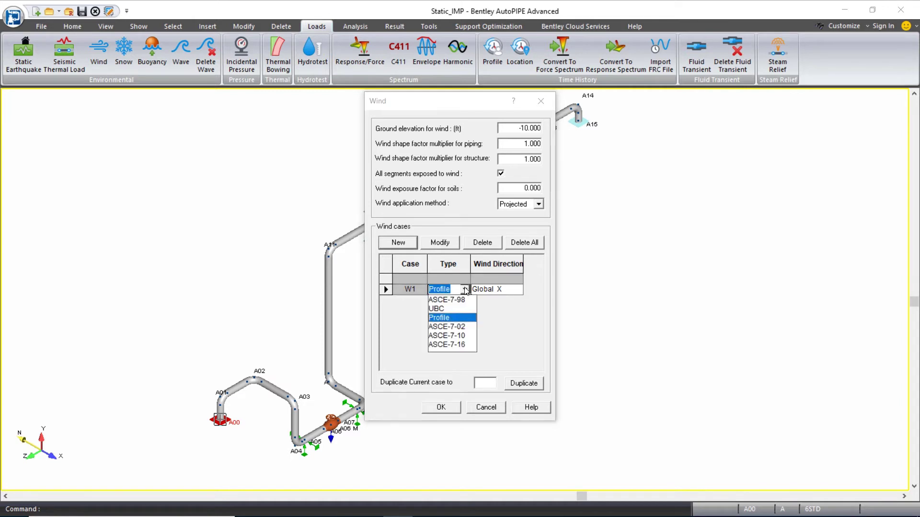
click(456, 346)
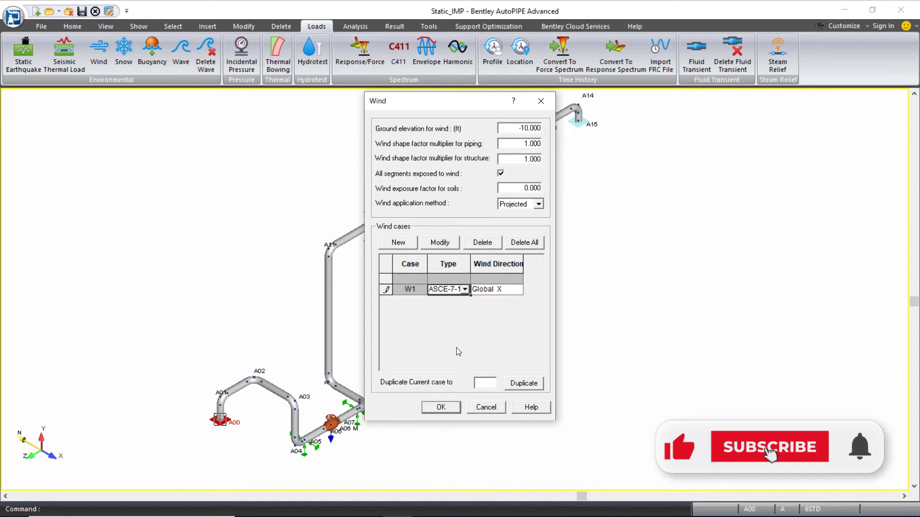
Step: Set W1's exposure category to D and accept the ASCE parameters
click(440, 243)
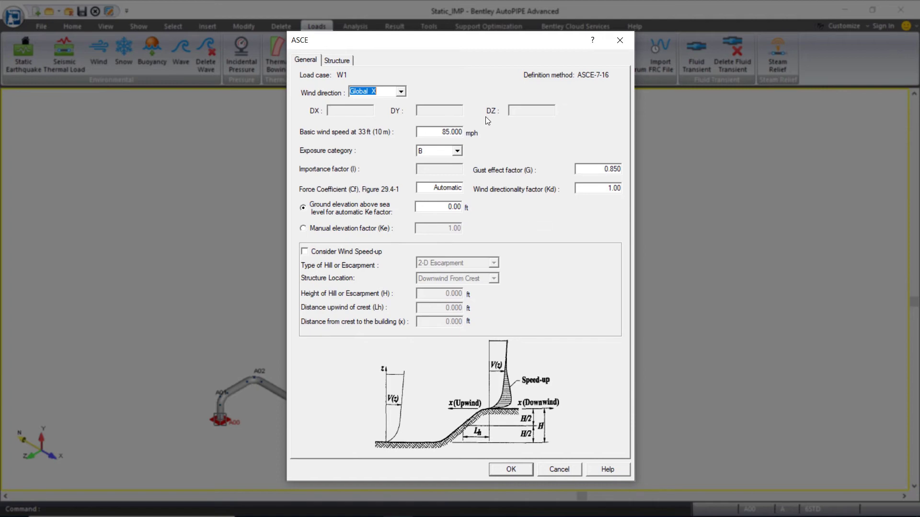
click(458, 152)
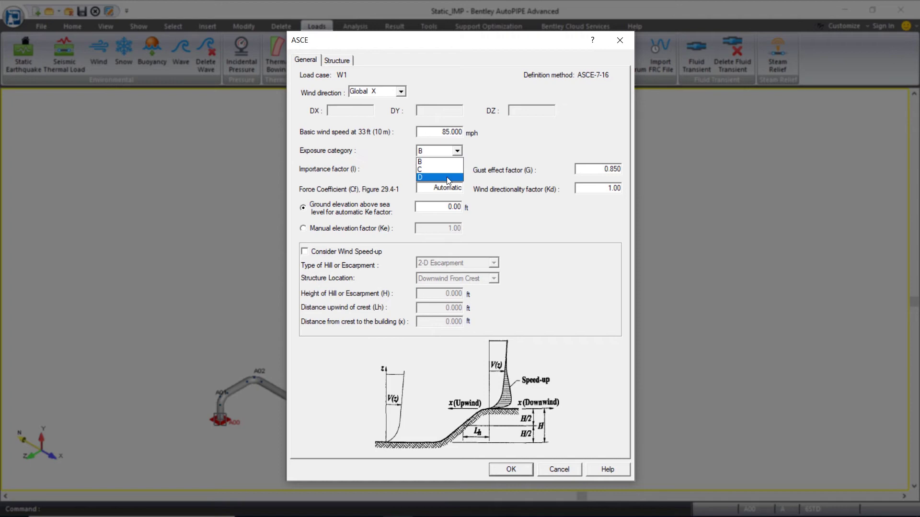
click(446, 178)
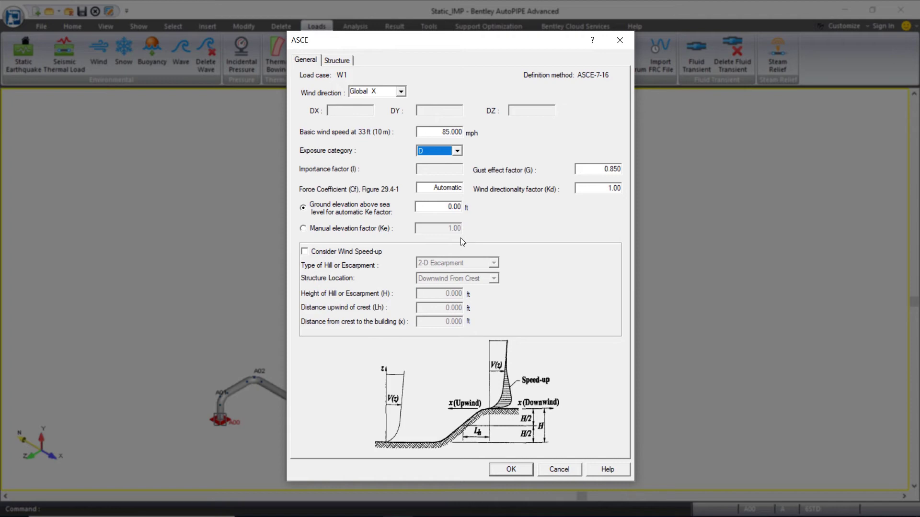
click(531, 471)
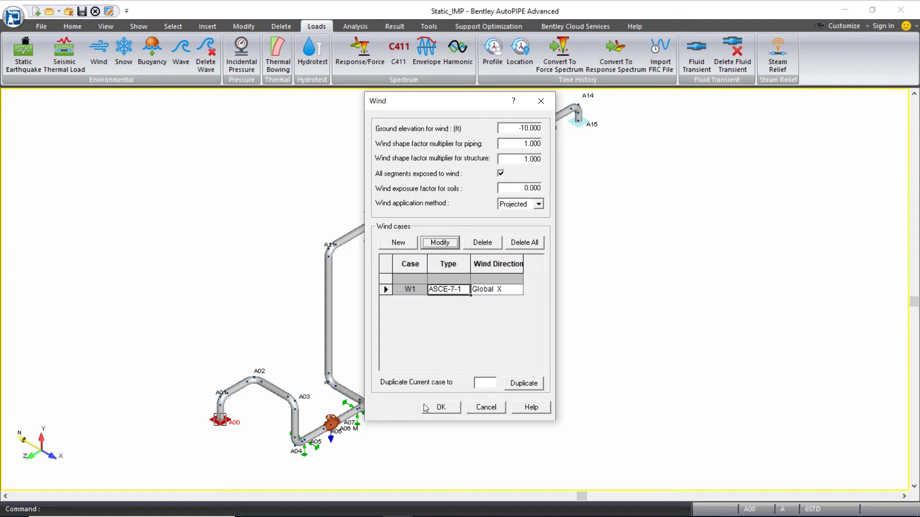
Step: Duplicate W1 as wind case W2 blowing along Global Z, and close the Wind dialog
click(425, 408)
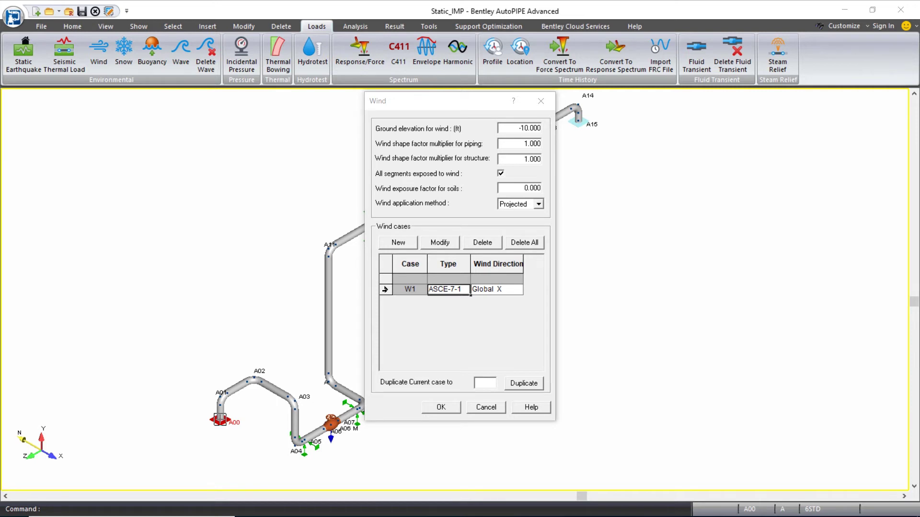
click(385, 290)
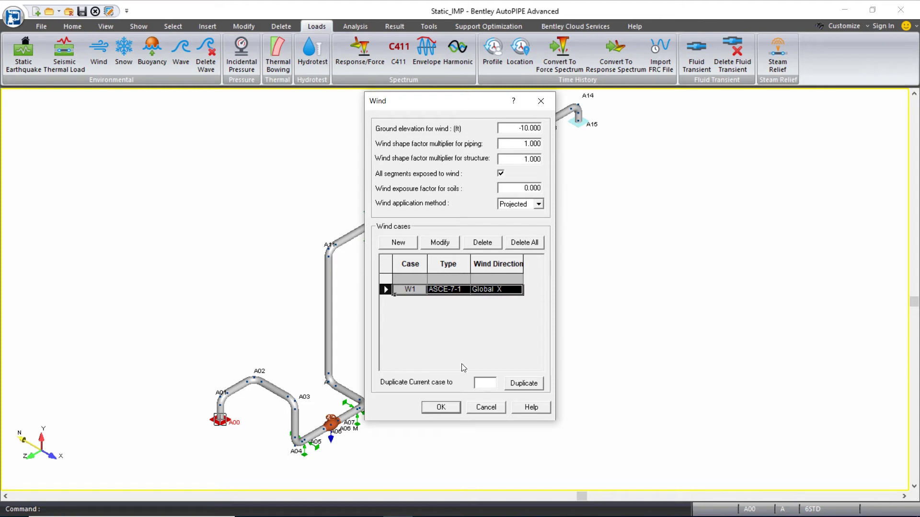
click(524, 384)
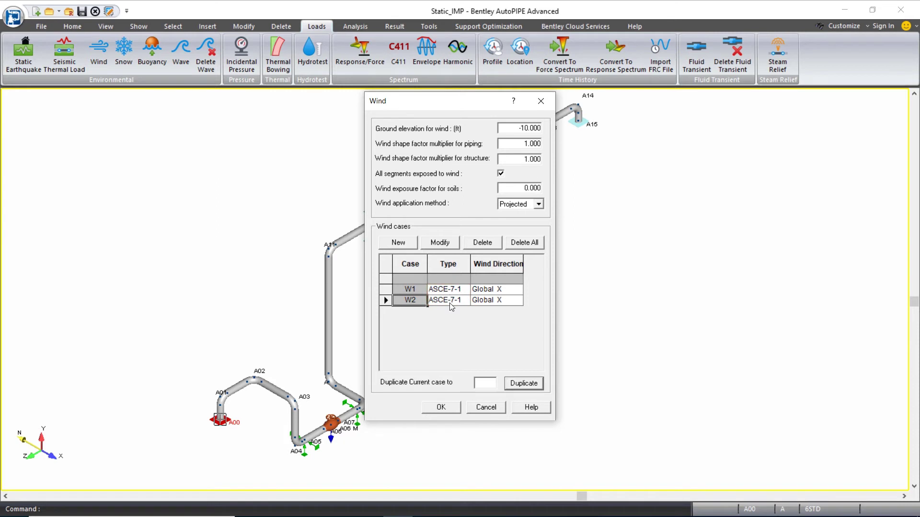
click(517, 302)
click(517, 301)
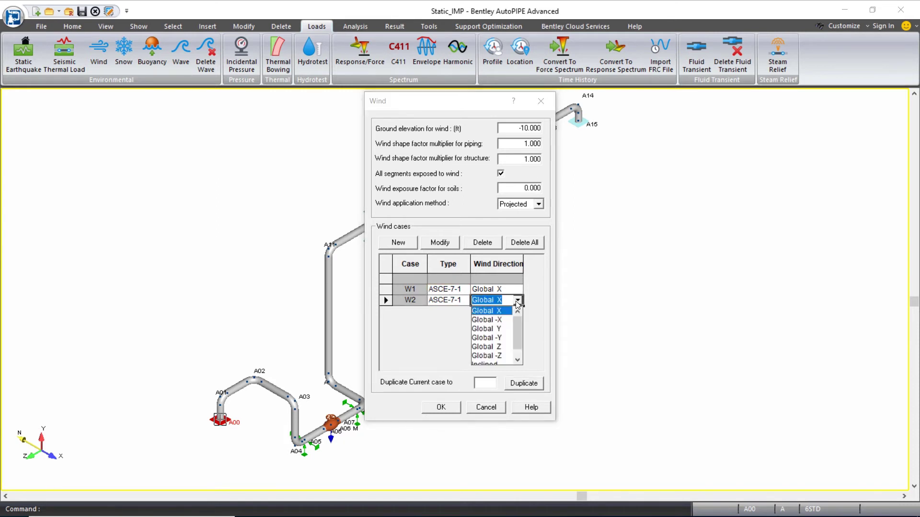
click(494, 347)
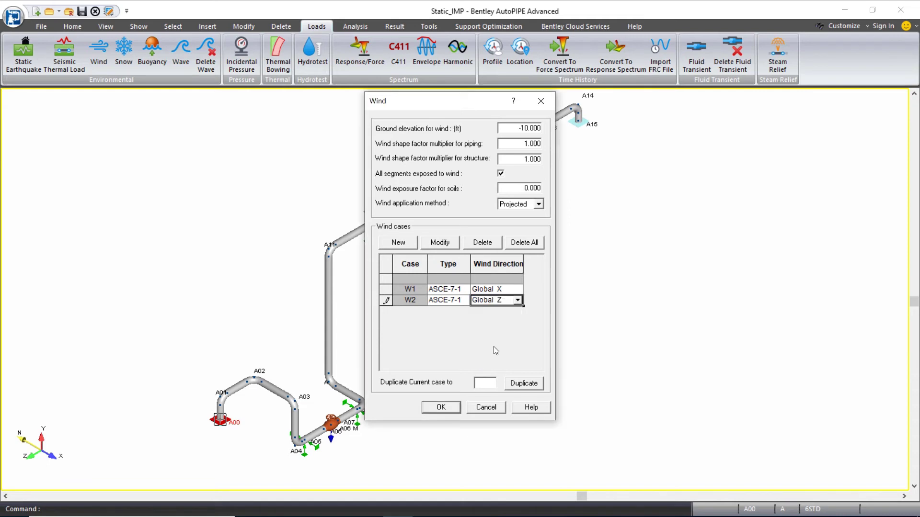
click(452, 407)
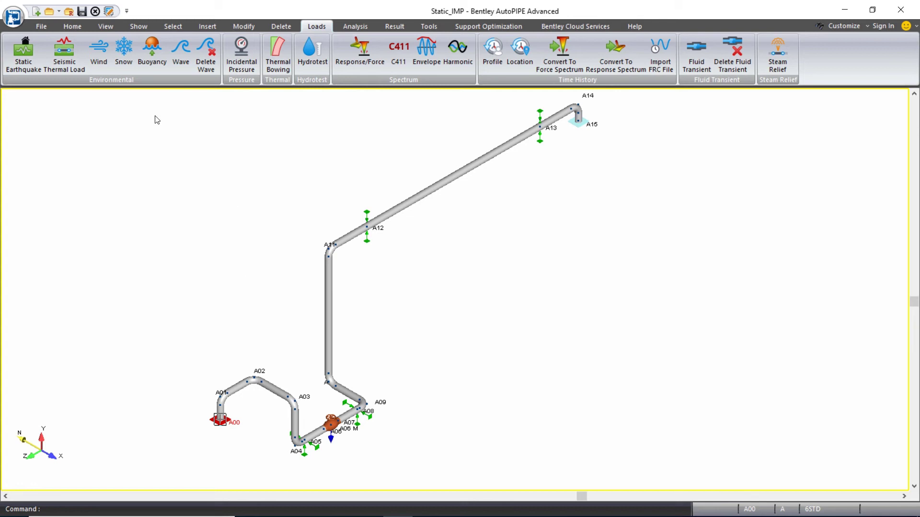
Step: Generate an Input Listing report for Static_IMP containing only the Loads Summary
click(74, 29)
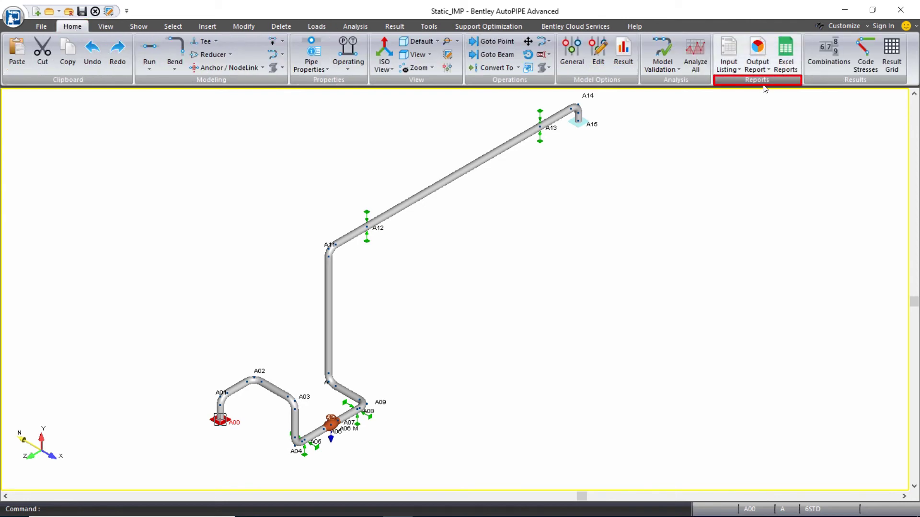
click(729, 53)
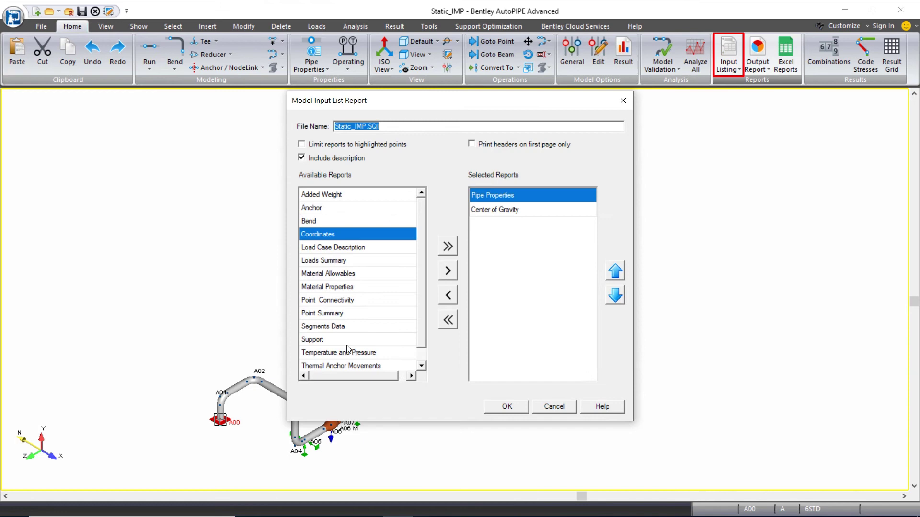
click(450, 324)
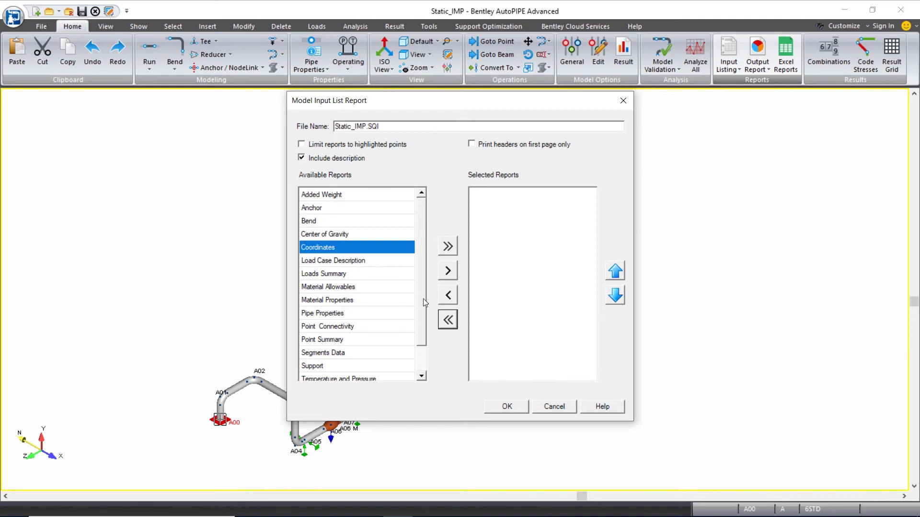
click(355, 274)
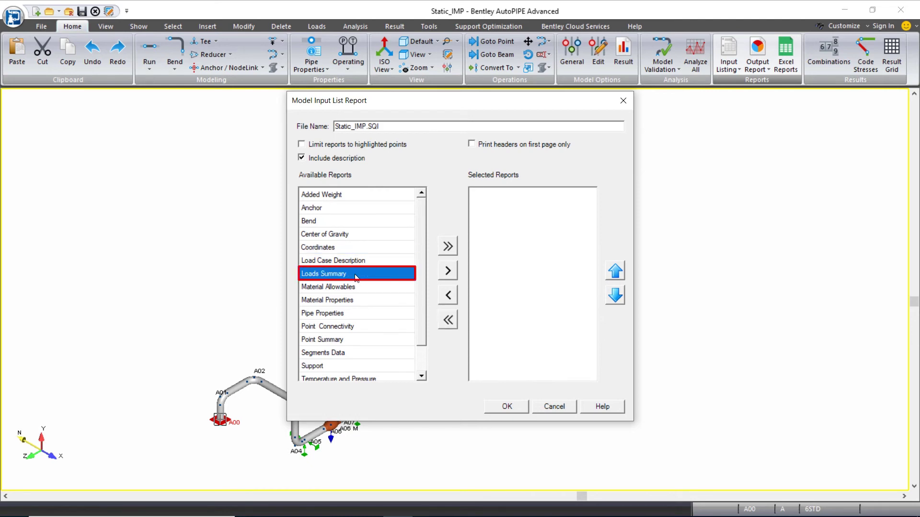
click(454, 275)
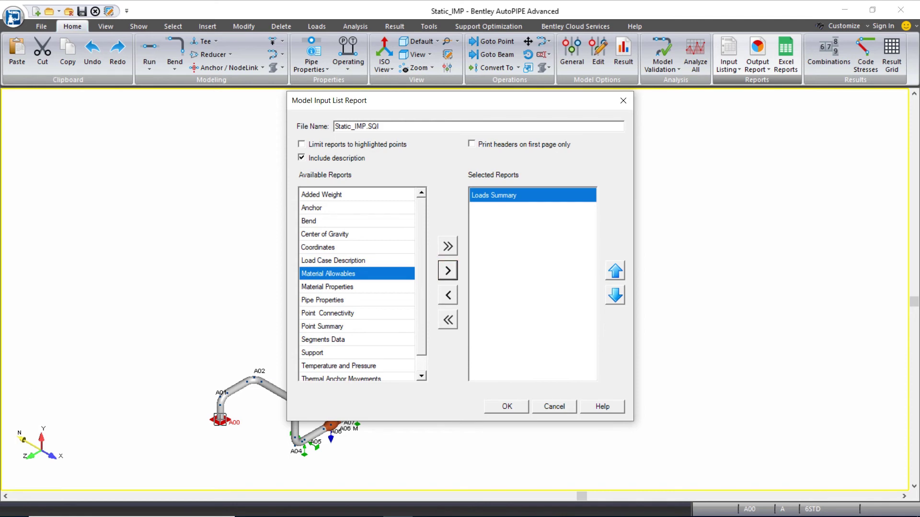
click(508, 406)
Step: Scroll the Loads Summary to W1's ASCE 7-16 table: Global X, 85 mph, exposure D, ground -10 ft
scroll(519, 352, down, 14)
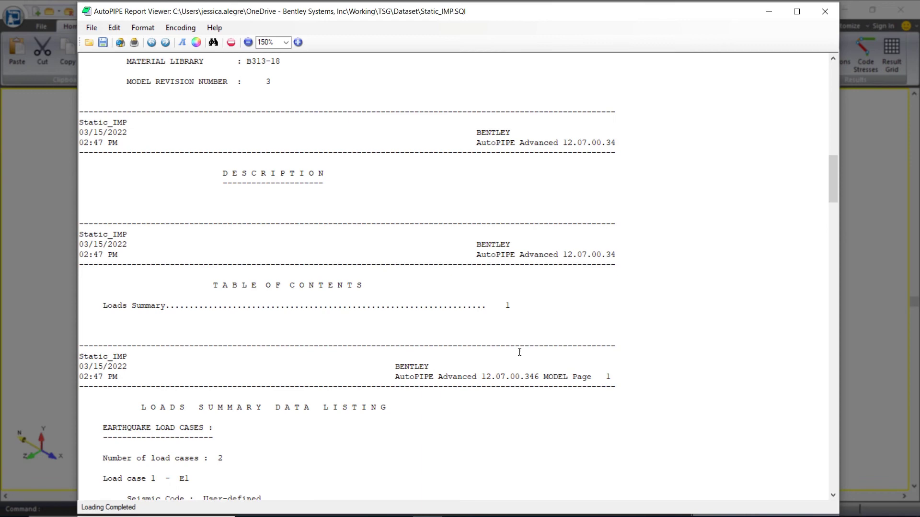
scroll(519, 352, down, 10)
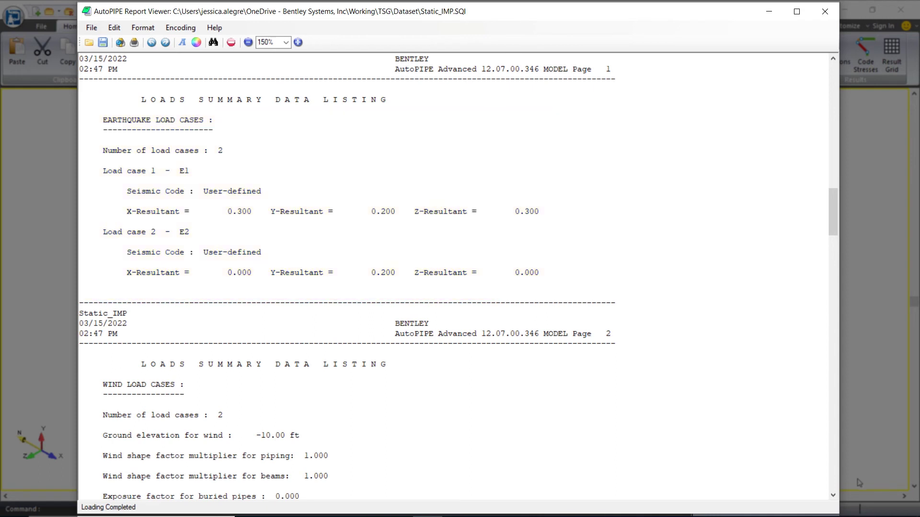
click(833, 496)
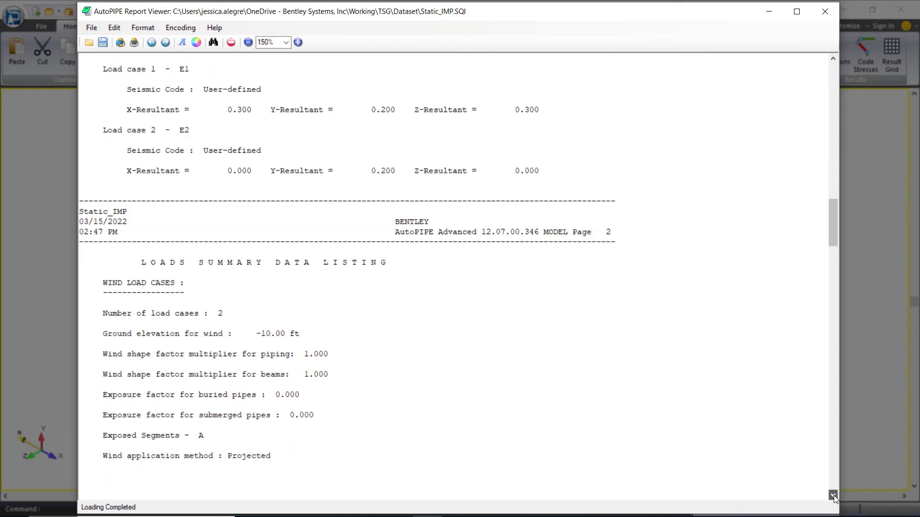
click(834, 495)
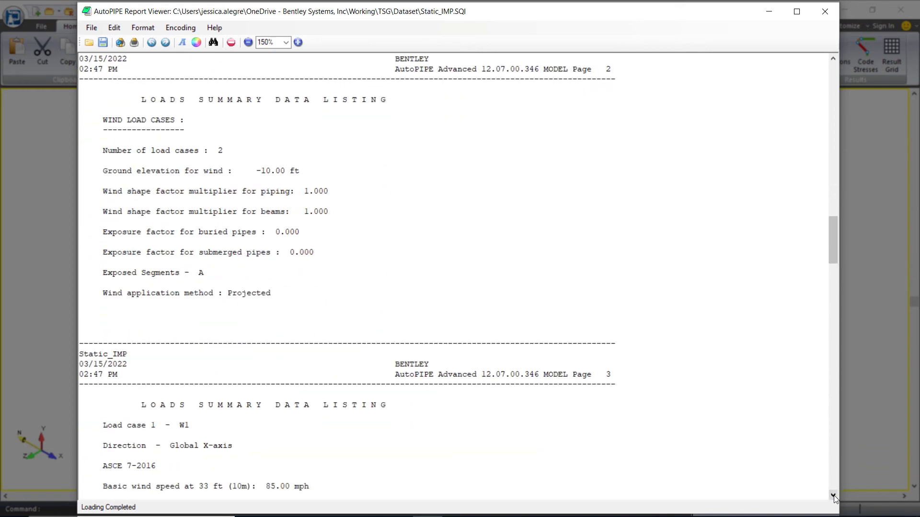
click(833, 496)
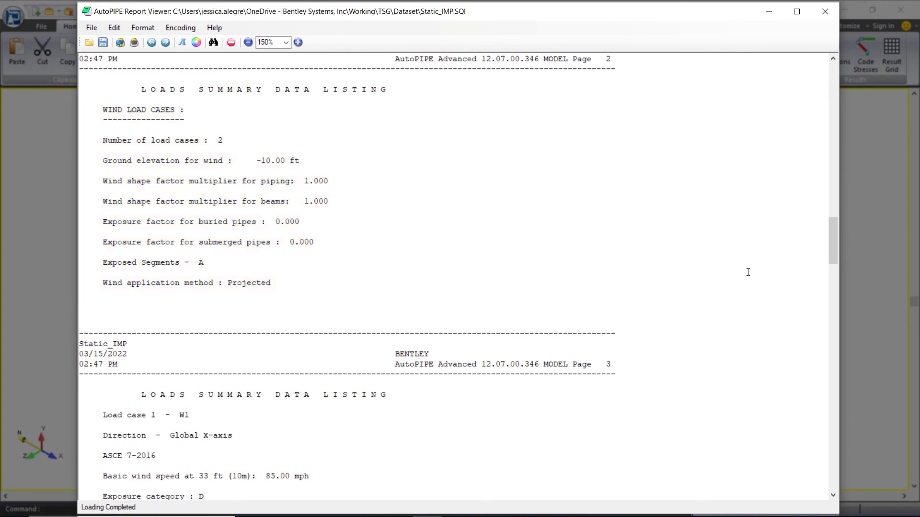
drag(834, 244, 835, 279)
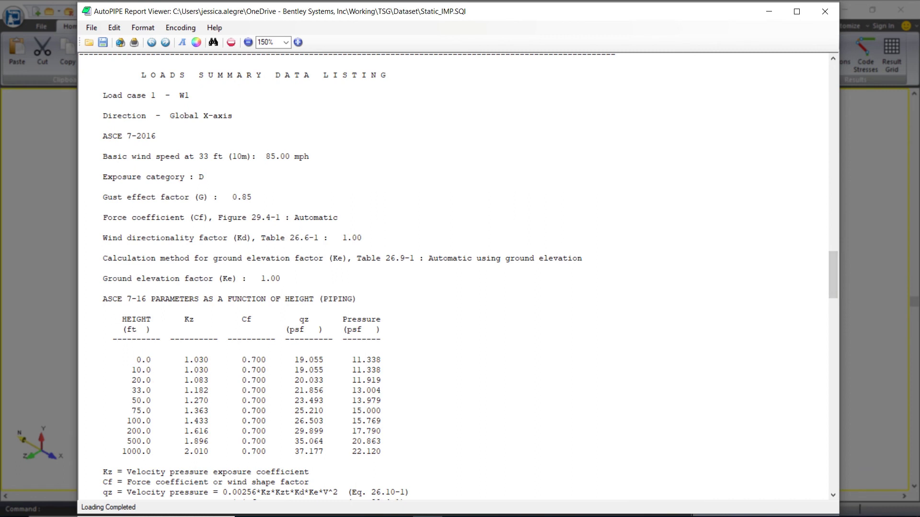
drag(102, 313, 408, 459)
drag(203, 122, 218, 125)
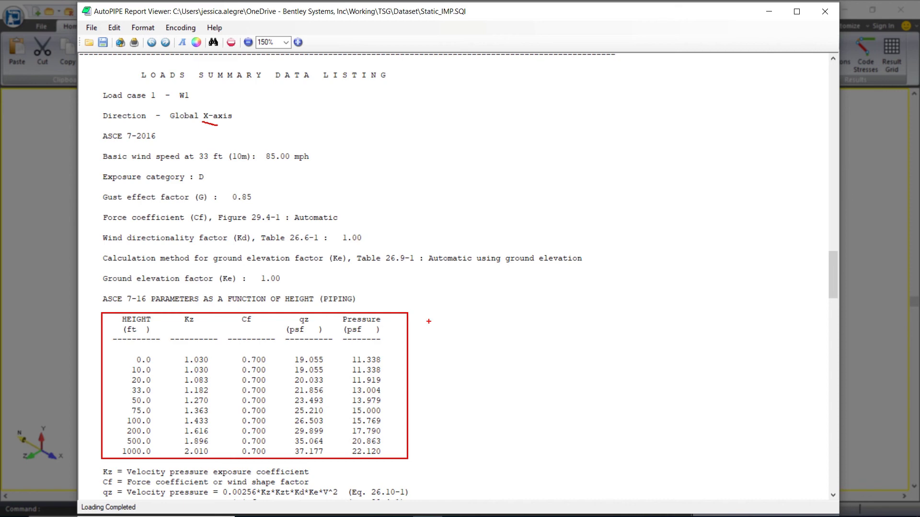
key(Escape)
Step: Check W2 acts along Global Z, review the page 7 snow load data, then close the report
scroll(429, 322, down, 14)
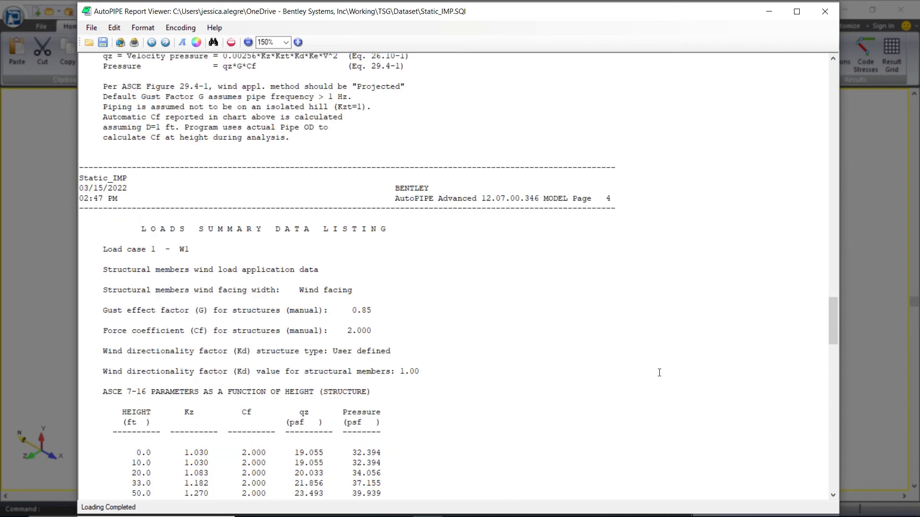
drag(833, 319, 841, 385)
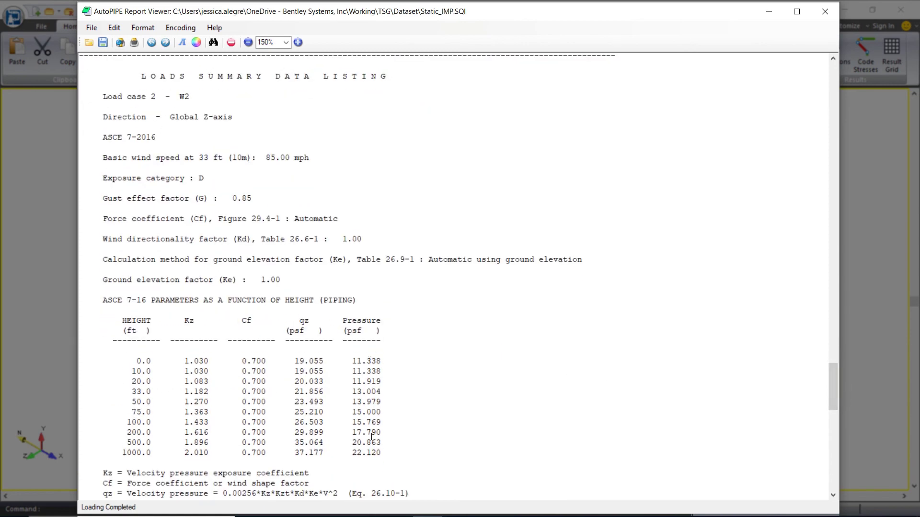
drag(167, 105, 237, 136)
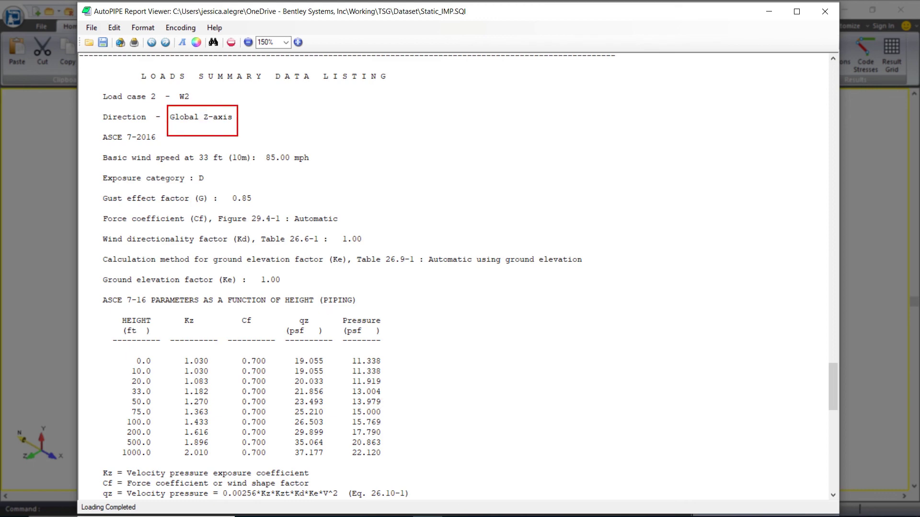
scroll(239, 137, down, 20)
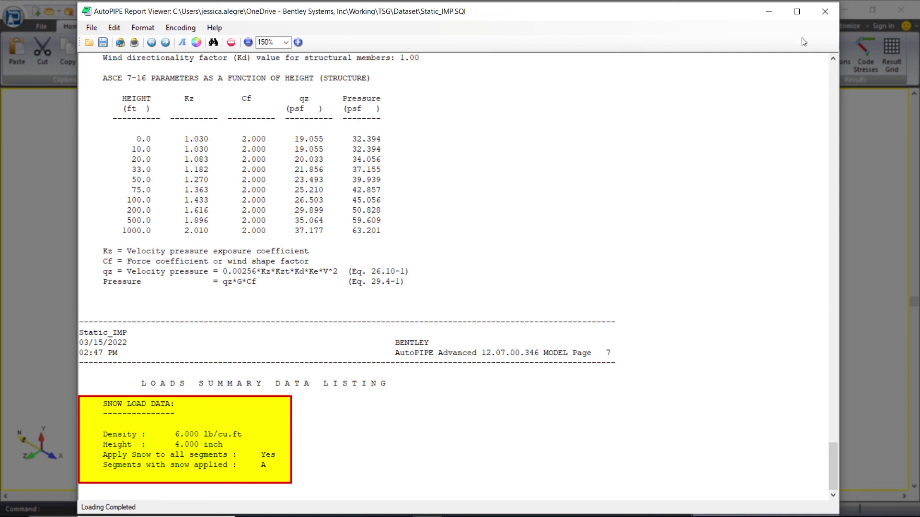
click(825, 11)
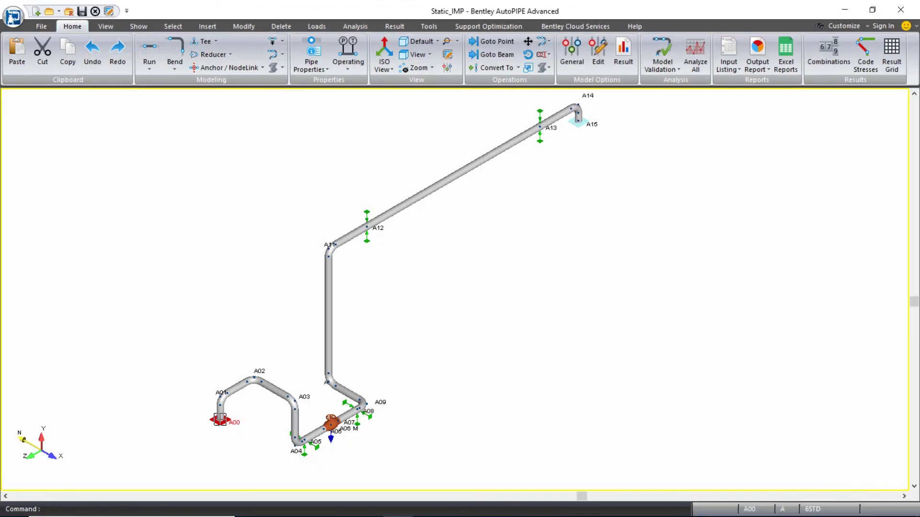